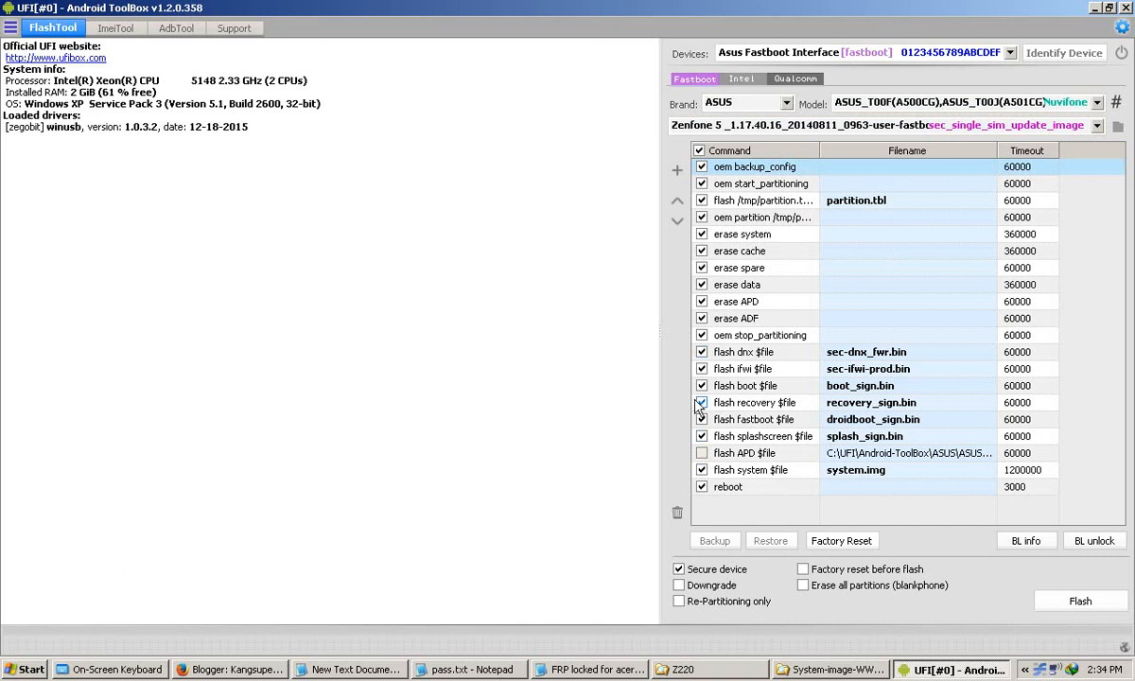
- Flash the Zenfone 5 firmware with the enabled commands from oem backup_config to reboot, rerunning the whole sequence once
click(1065, 611)
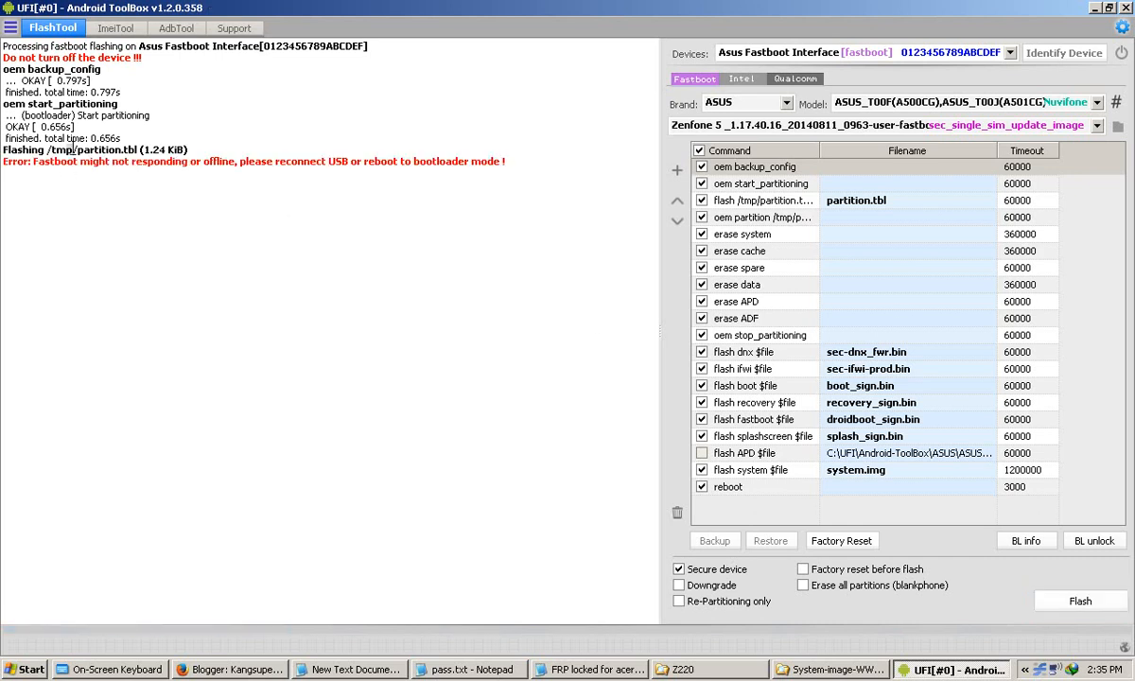
drag(437, 140, 278, 165)
drag(188, 149, 141, 150)
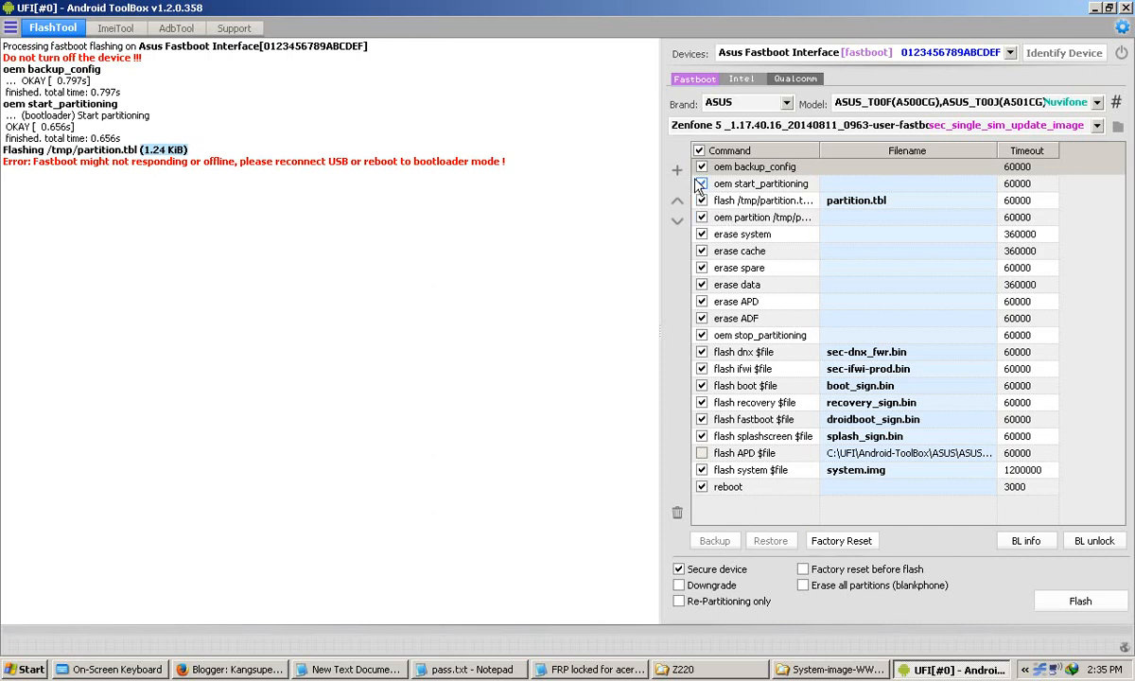
click(1053, 604)
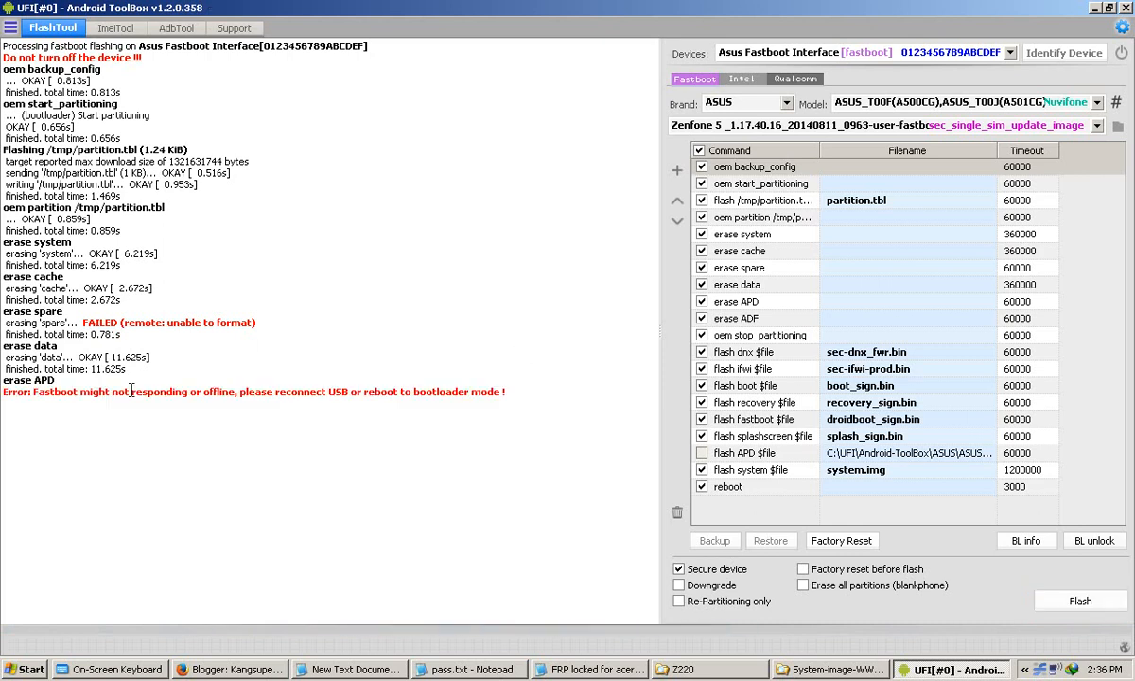
- Exclude the eight commands from oem backup_config through erase data from the flash sequence
drag(8, 392, 146, 392)
click(549, 389)
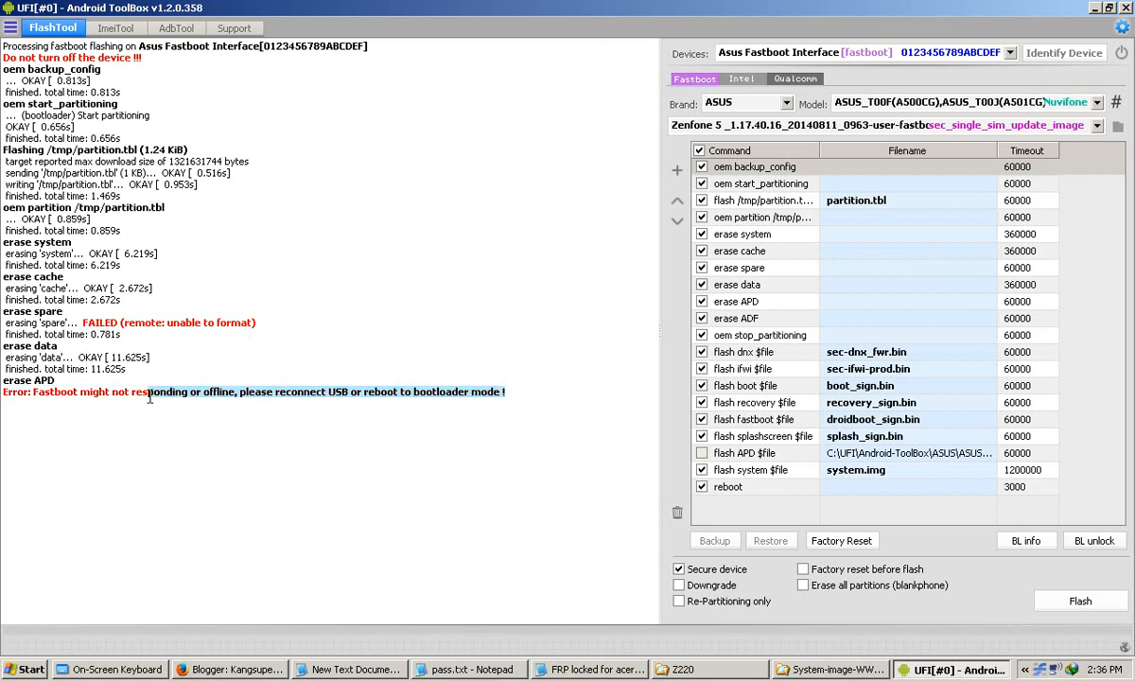
click(702, 169)
click(701, 184)
click(702, 201)
click(701, 217)
click(702, 234)
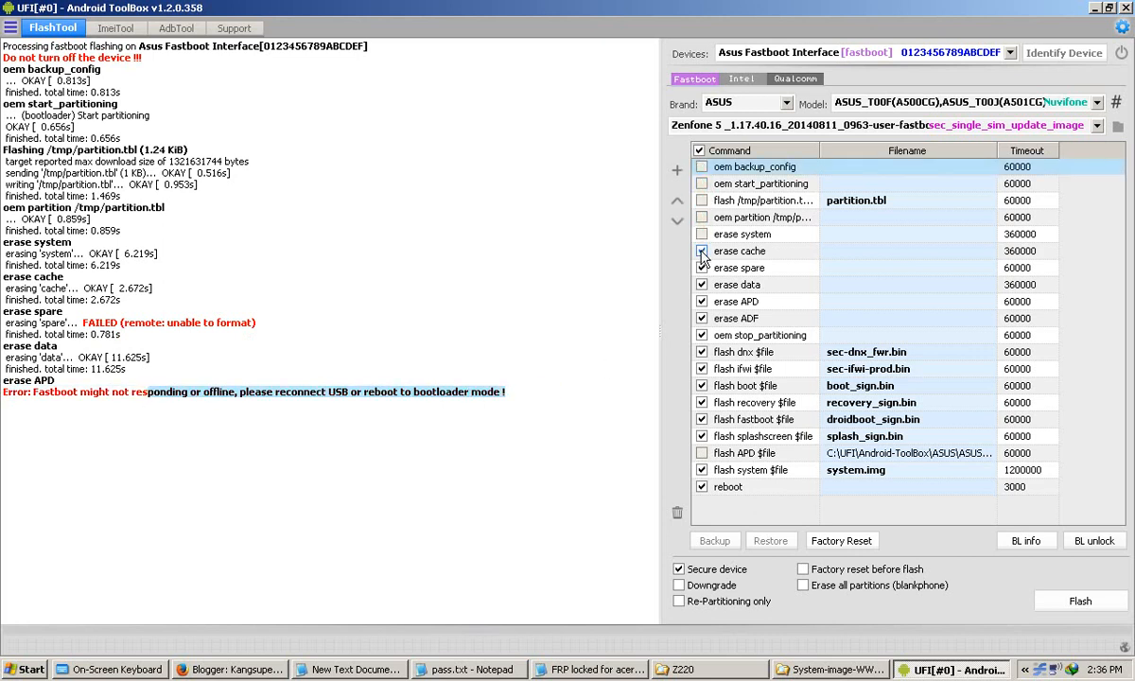
click(702, 250)
click(702, 268)
click(701, 285)
- Resume flashing the device with the remaining enabled commands, starting at erase APD
drag(8, 392, 118, 387)
click(118, 389)
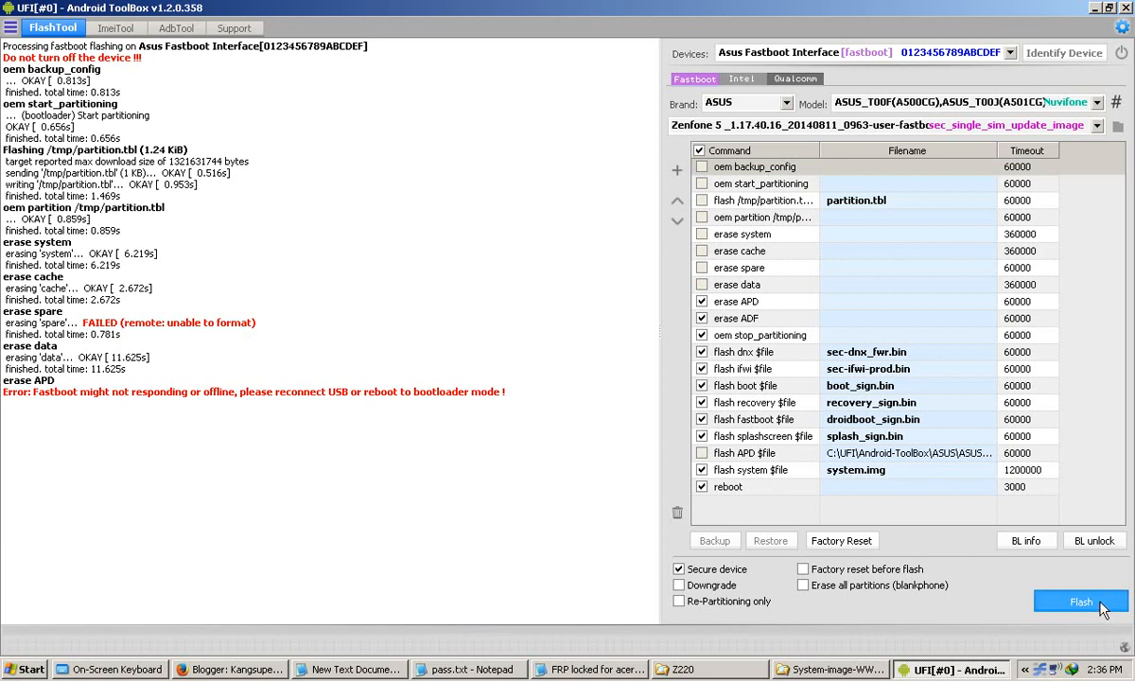
click(1100, 606)
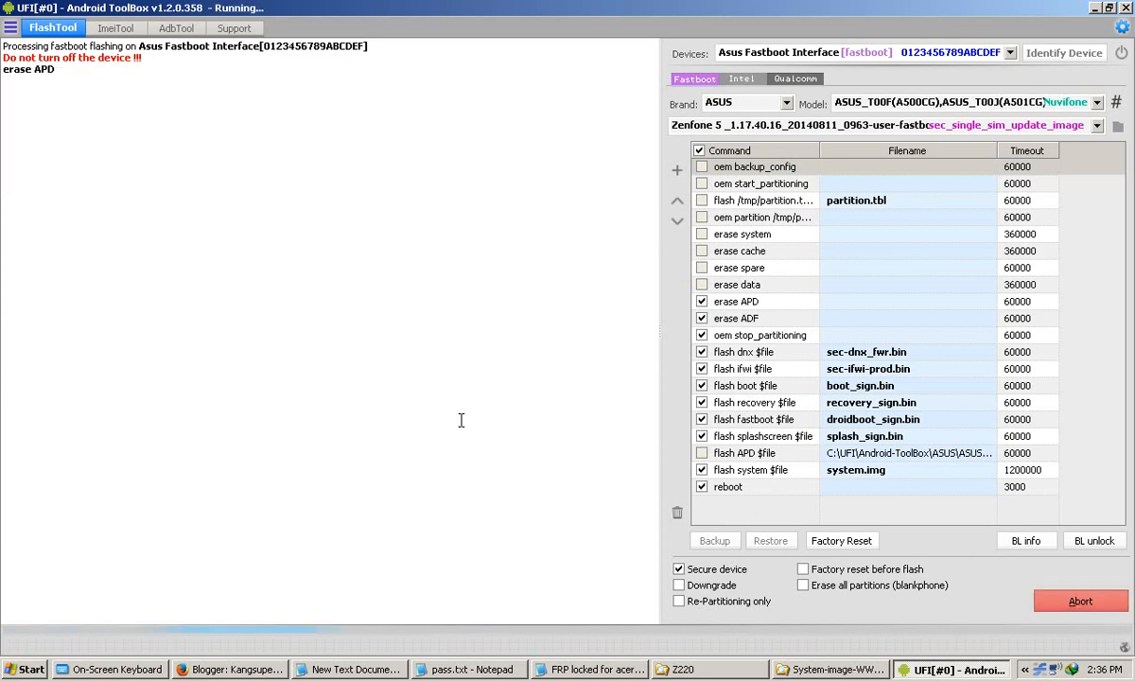
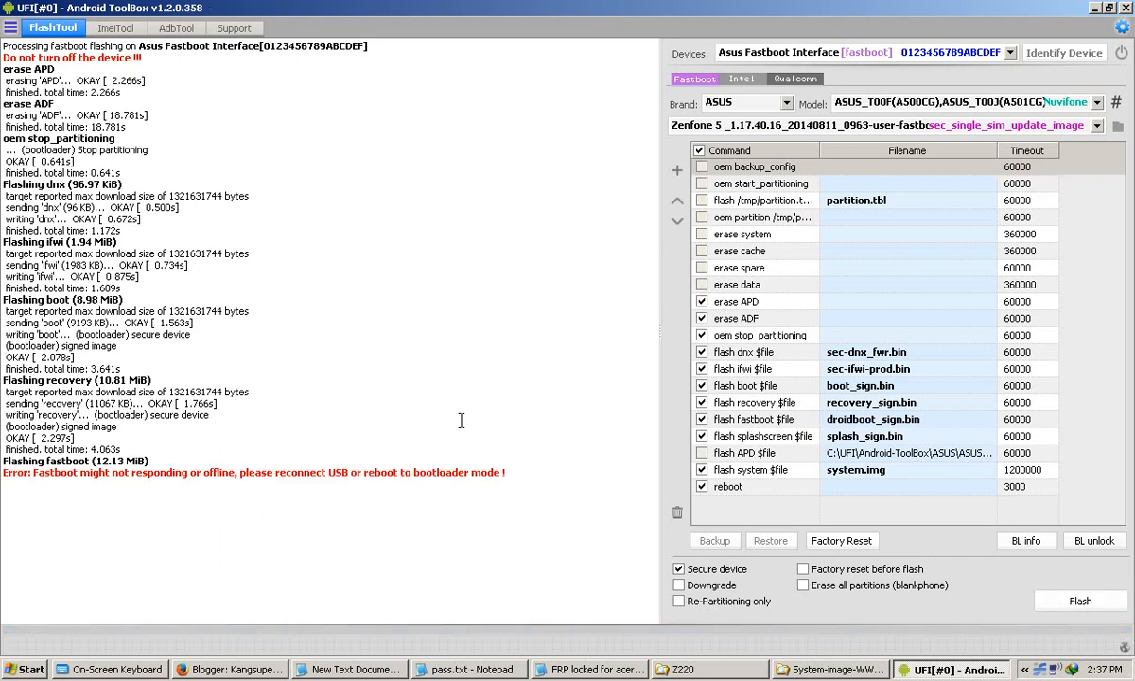
- Exclude the commands from erase APD through flash recovery from the flash sequence
drag(17, 472, 413, 483)
click(44, 463)
click(702, 301)
click(702, 318)
click(702, 335)
click(702, 352)
click(701, 369)
click(702, 385)
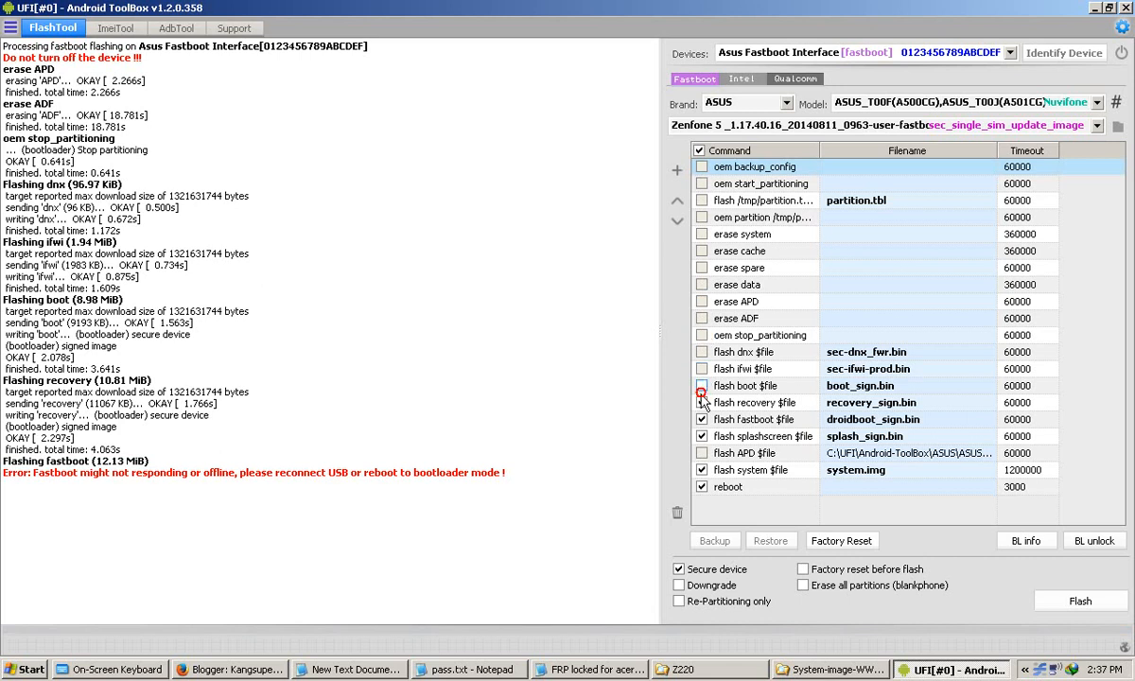
click(702, 402)
- Flash the remaining fastboot, splashscreen and system images followed by reboot, rerunning the sequence once
click(1047, 602)
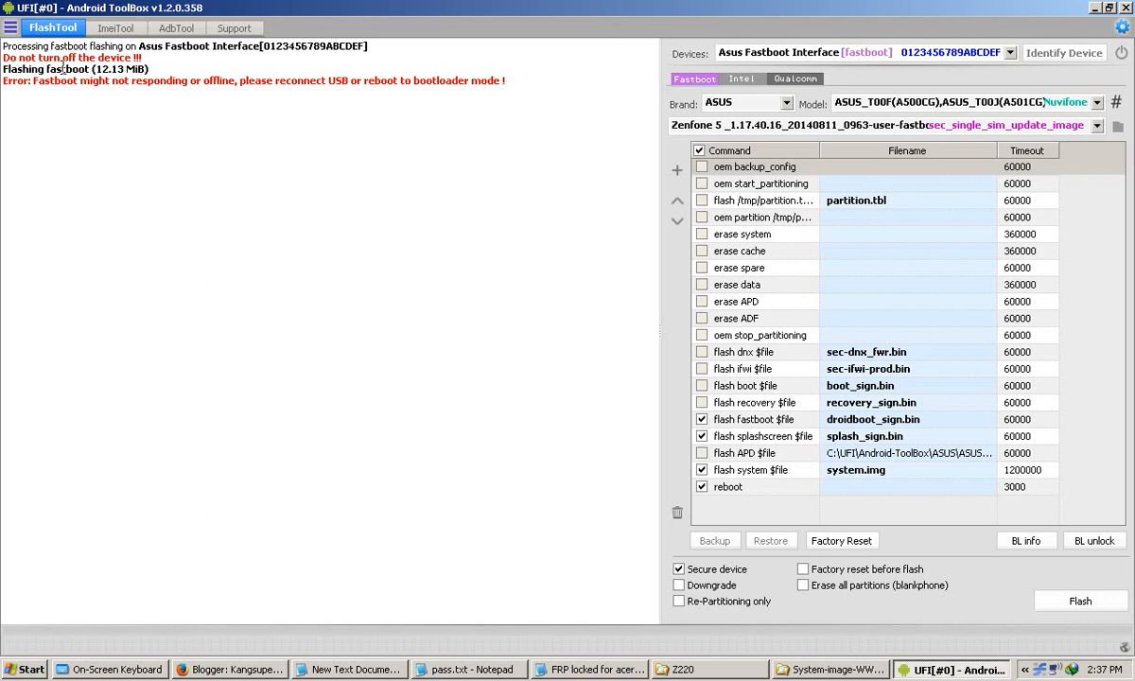
drag(50, 68, 138, 76)
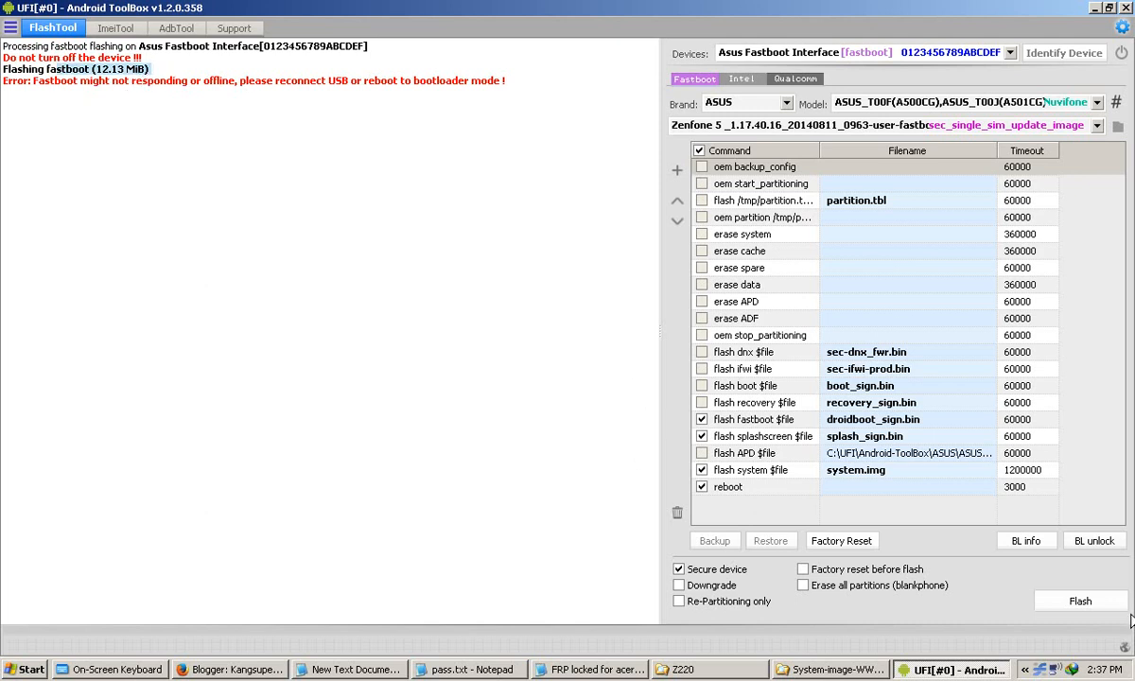
click(1074, 597)
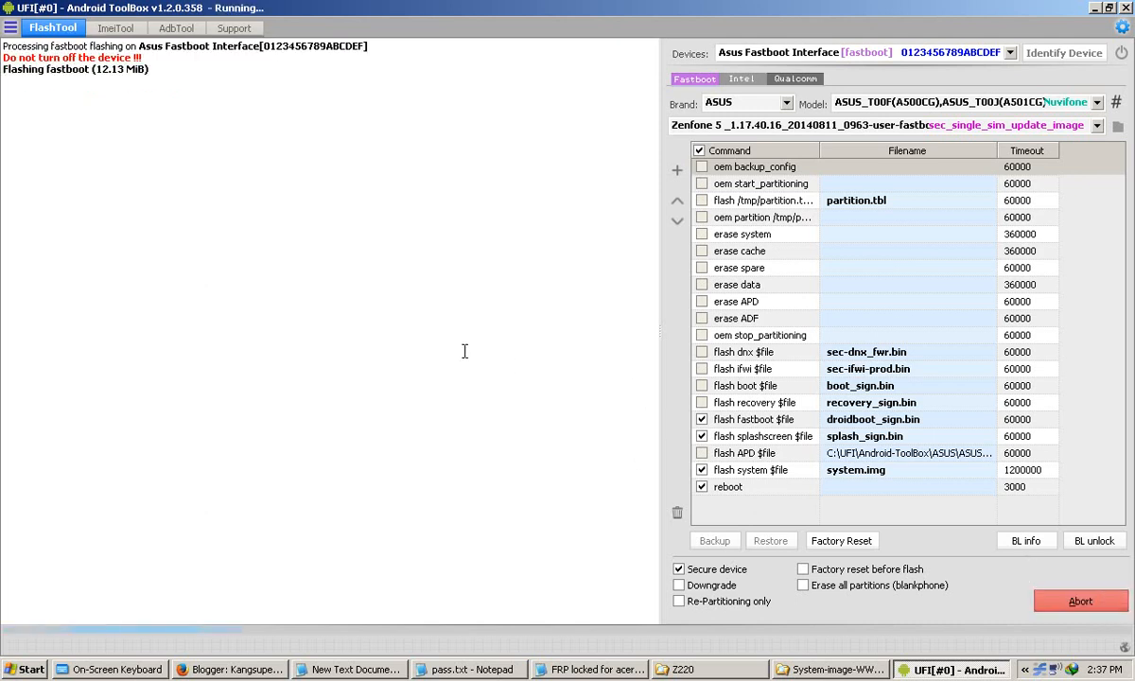
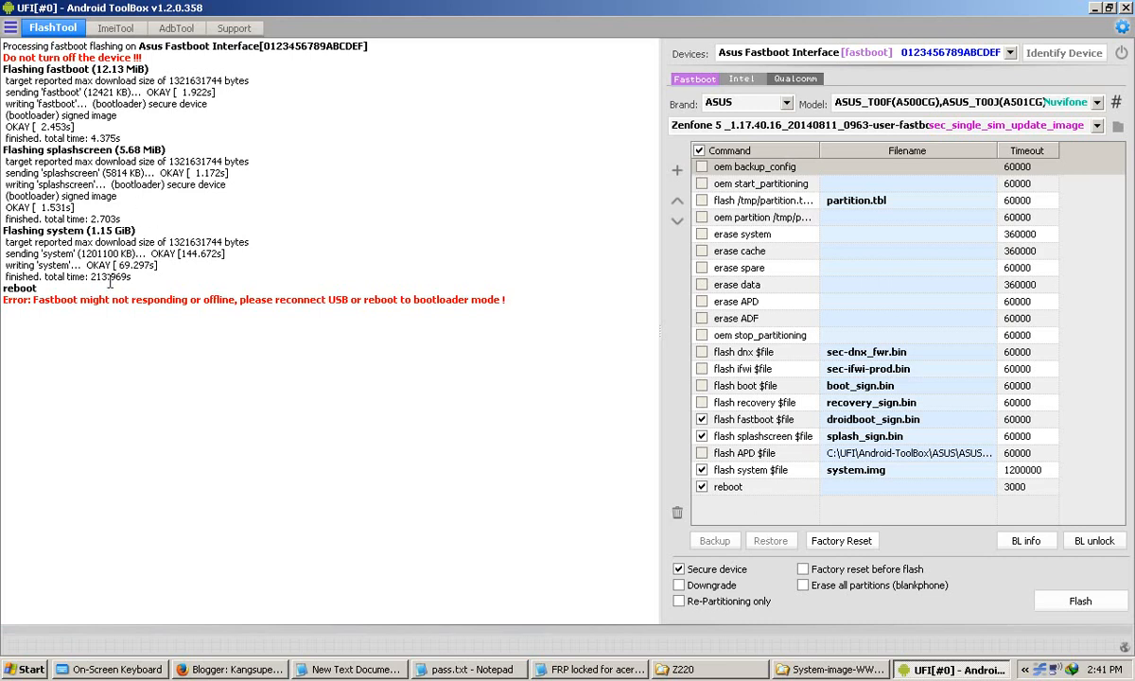
- Exclude the flash fastboot, splashscreen and system commands and run only the reboot command on the device
drag(100, 299, 511, 308)
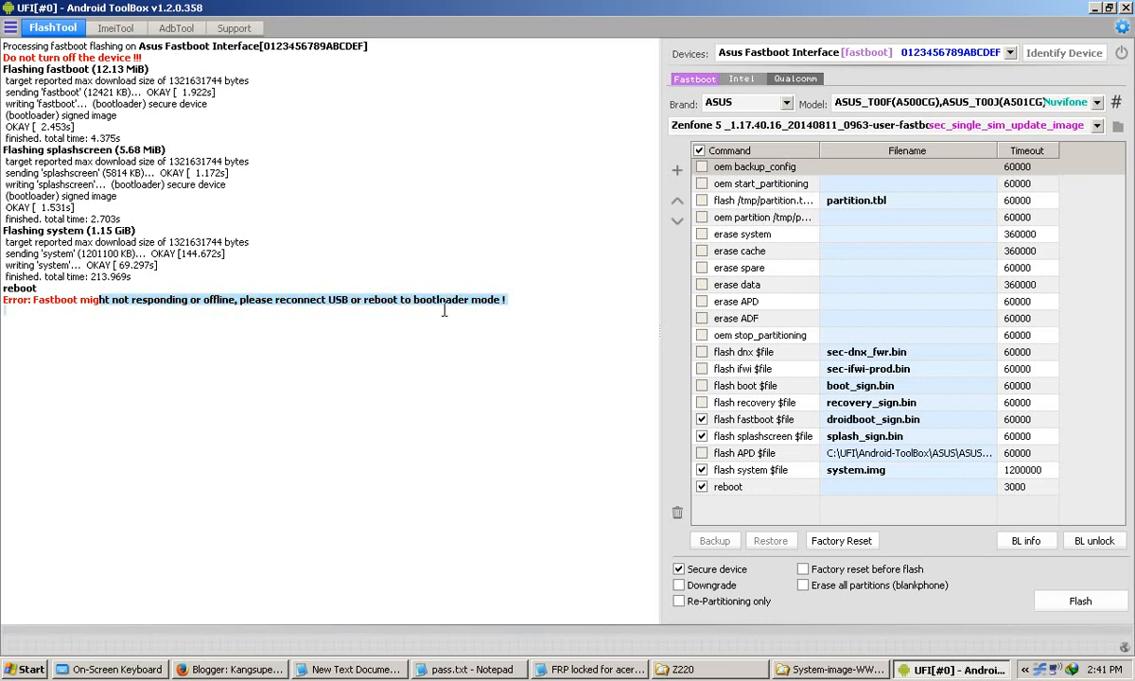
click(701, 419)
click(702, 436)
click(702, 470)
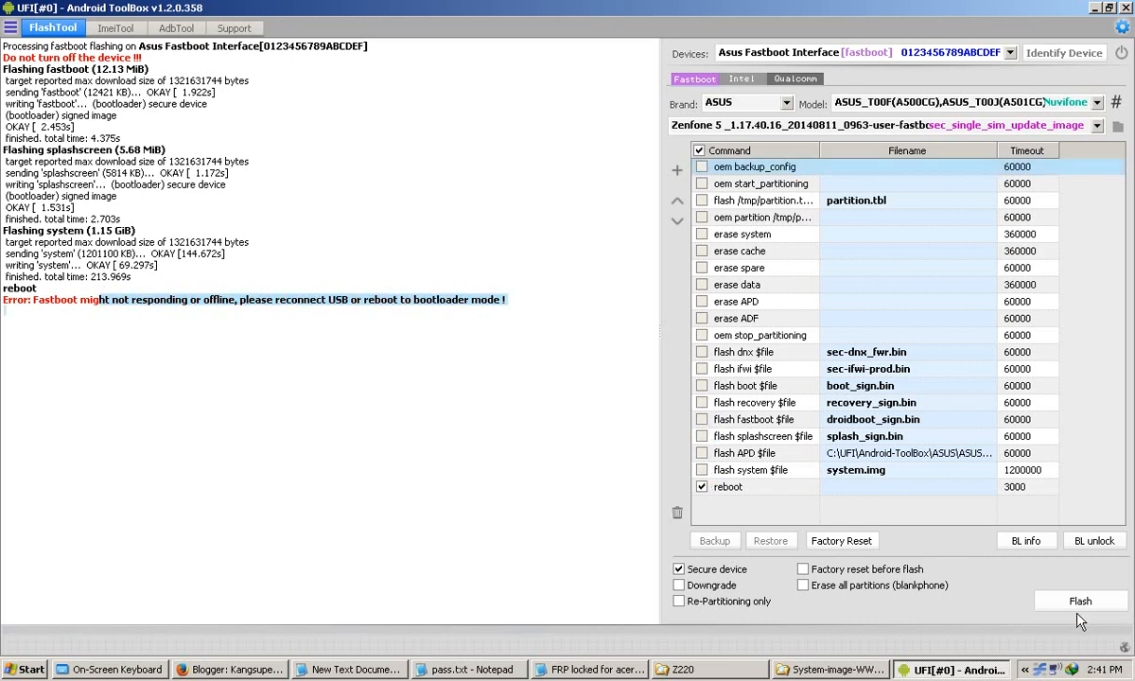
click(1074, 603)
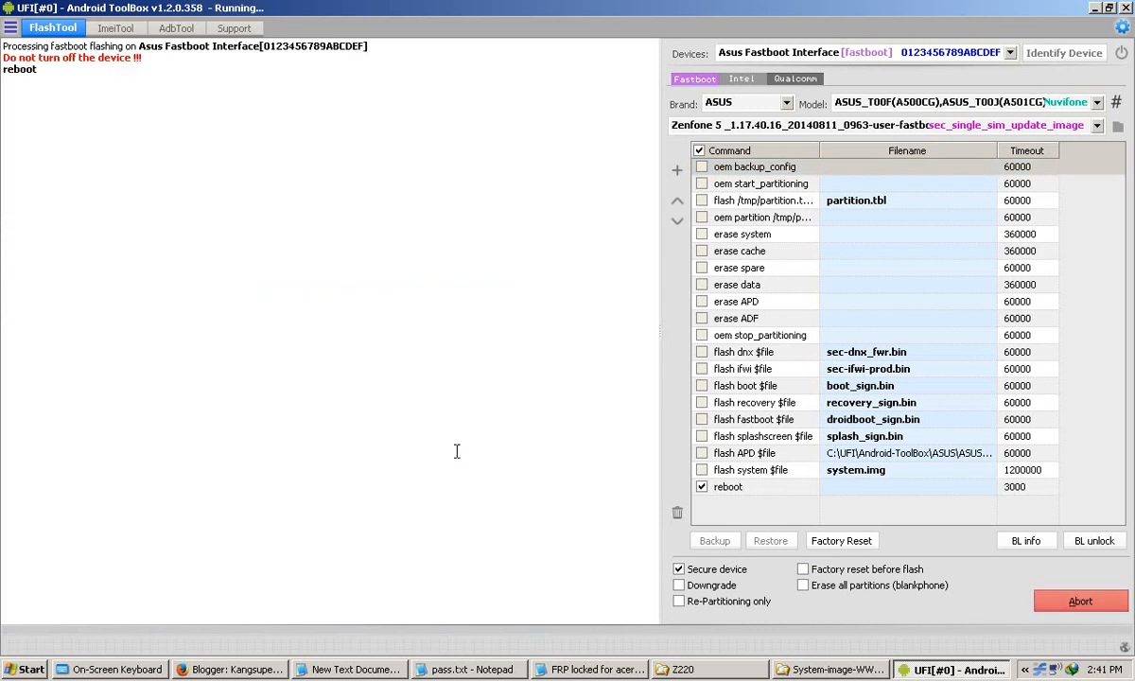